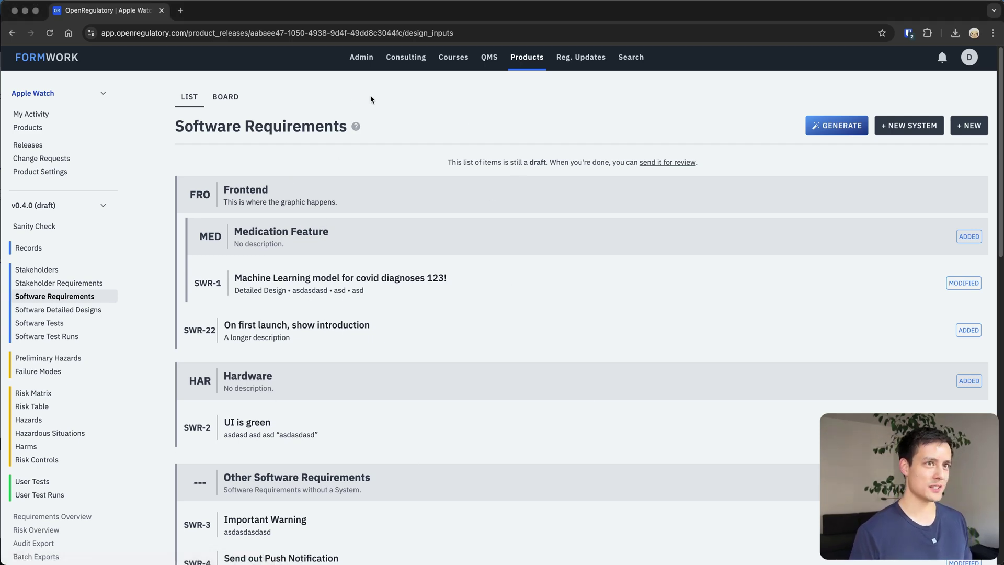
Step: Open evs.ee in a new tab and openregulatory.com in another tab
{"action": "key", "text": "cmd+t"}
{"action": "type", "text": "evs.ee"}
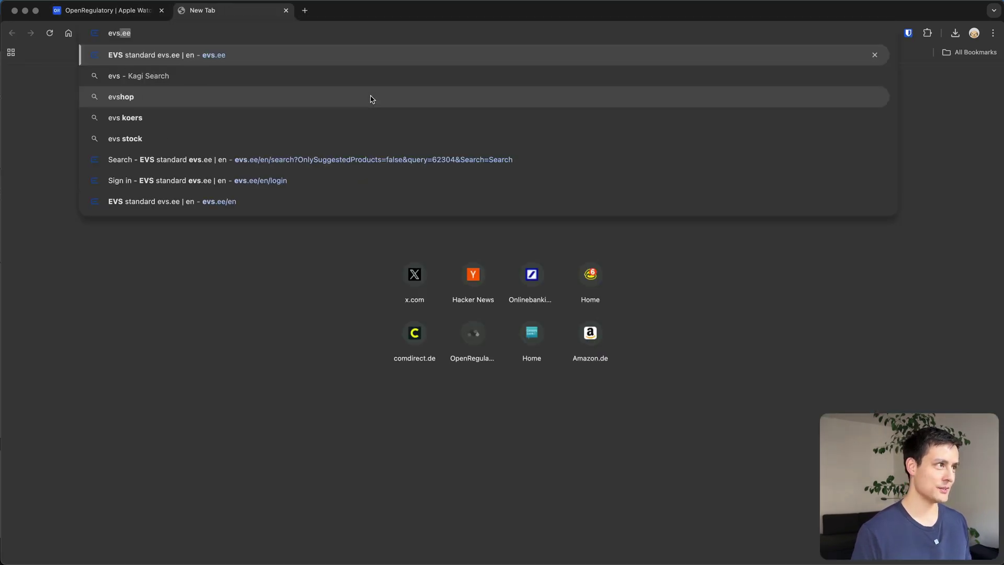
{"action": "key", "text": "Return"}
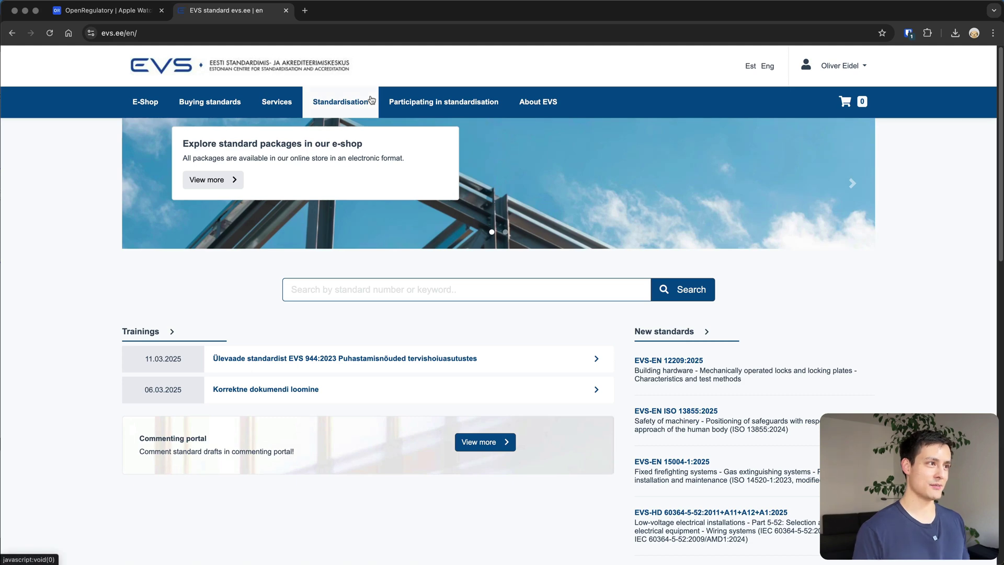
{"action": "key", "text": "super+t"}
{"action": "type", "text": "op"}
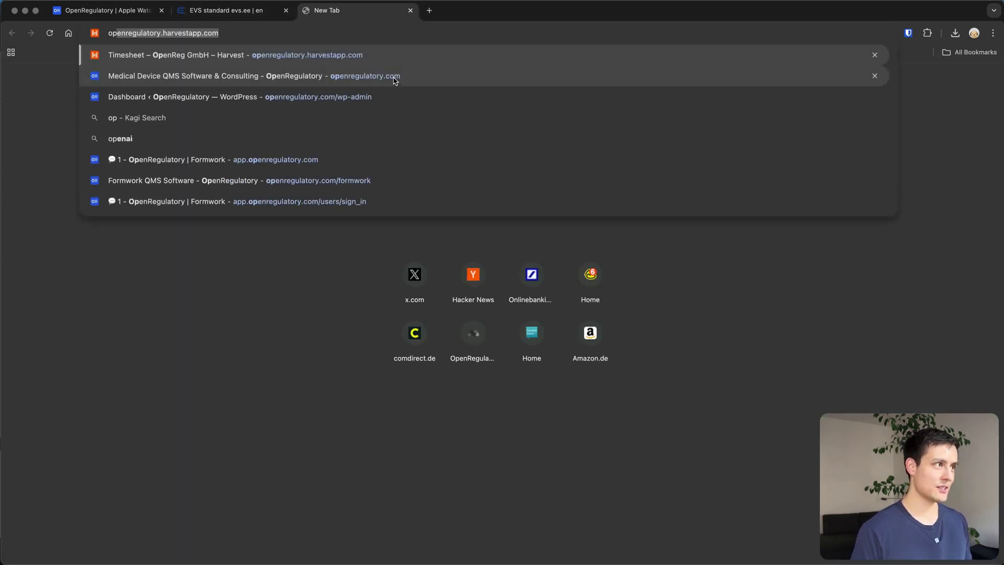
{"action": "type", "text": "enregulatory.com"}
{"action": "key", "text": "Return"}
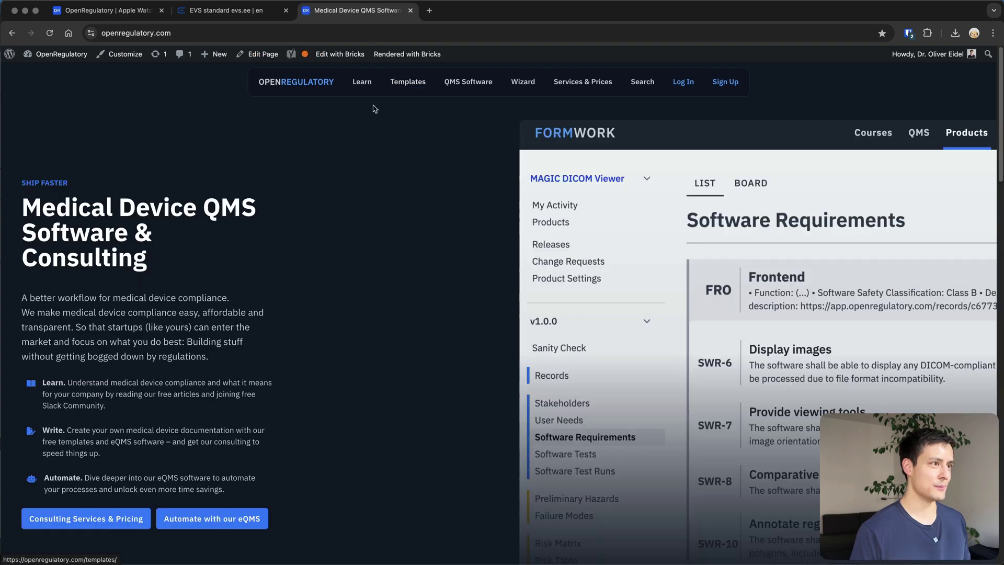
Step: Load the accessing-standards article and review the iso.org/beuth.de/evs.ee price table for IEC 62304
{"action": "key", "text": "super+l"}
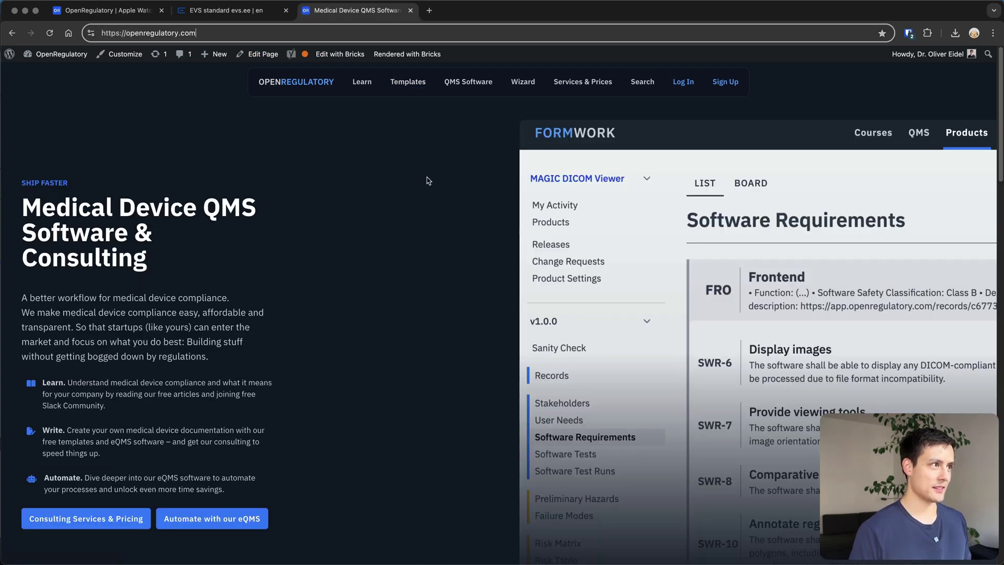
{"action": "type", "text": "https://openregulatory.com/accessing-standards"}
{"action": "key", "text": "Return"}
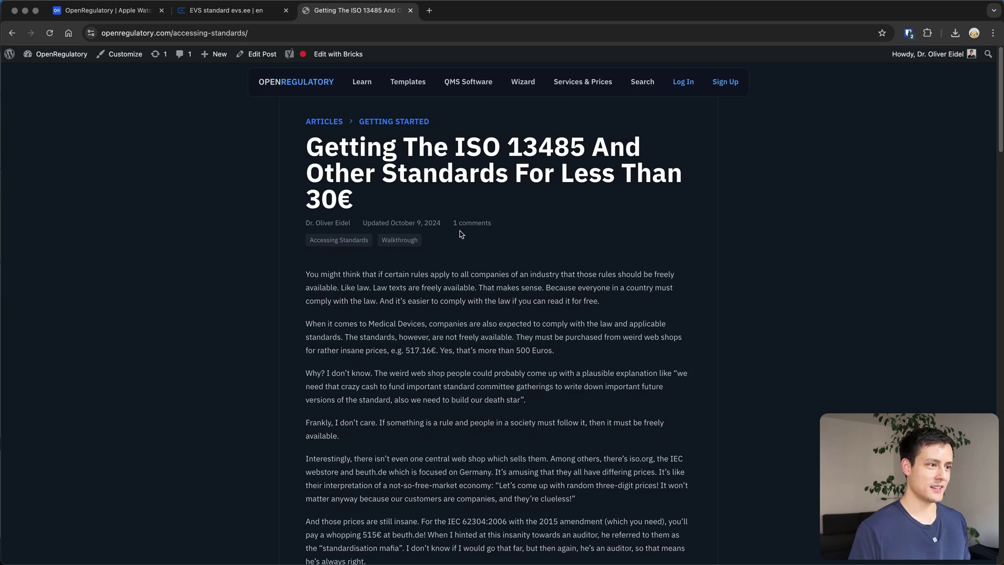
{"action": "scroll", "coordinate": [460, 233], "scroll_direction": "down", "scroll_amount": 20}
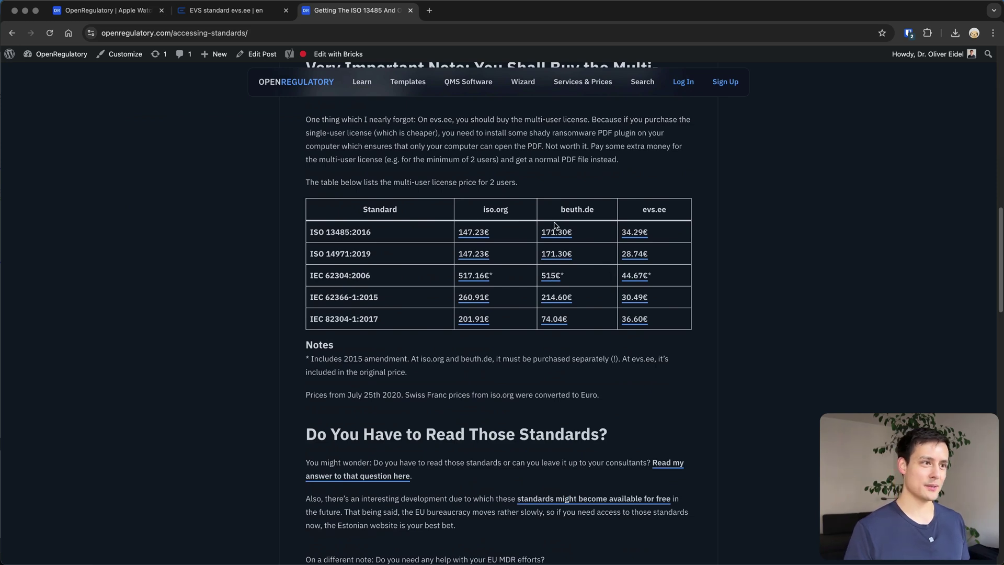
{"action": "double_click", "coordinate": [570, 210]}
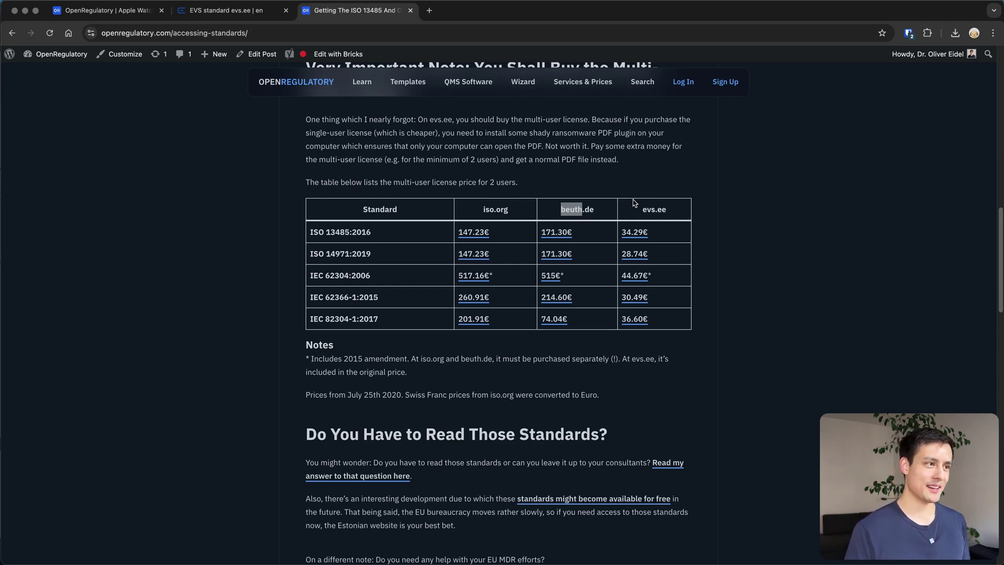
{"action": "left_click", "coordinate": [674, 193]}
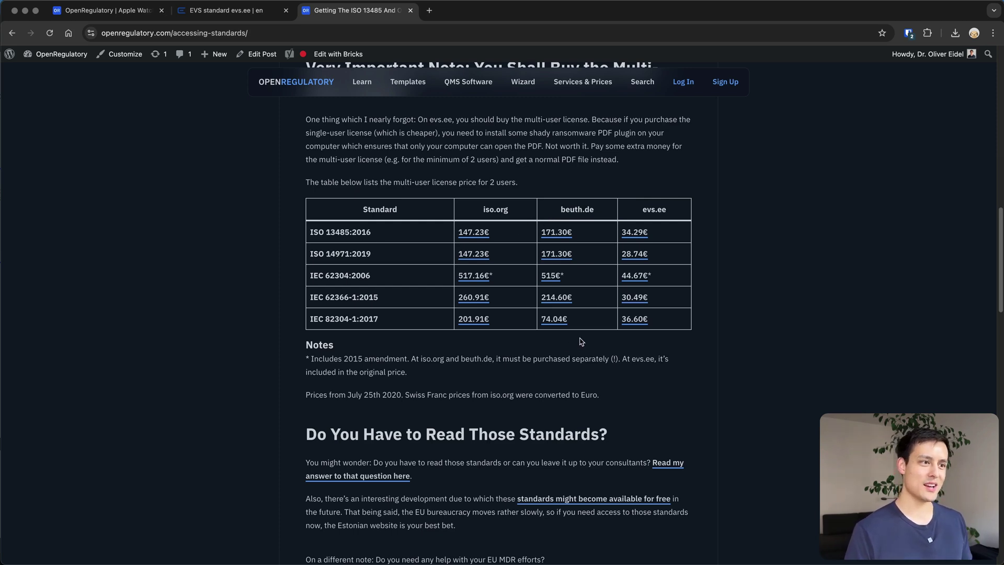
{"action": "double_click", "coordinate": [337, 276]}
{"action": "left_click", "coordinate": [393, 278]}
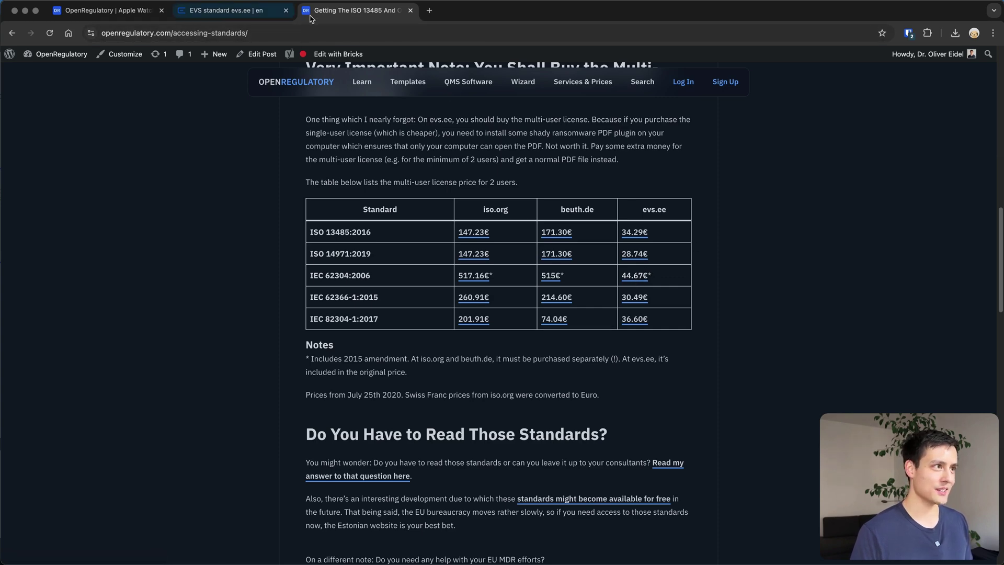
Step: Close the article tab and search the EVS e-shop for 62304
{"action": "key", "text": "super+w"}
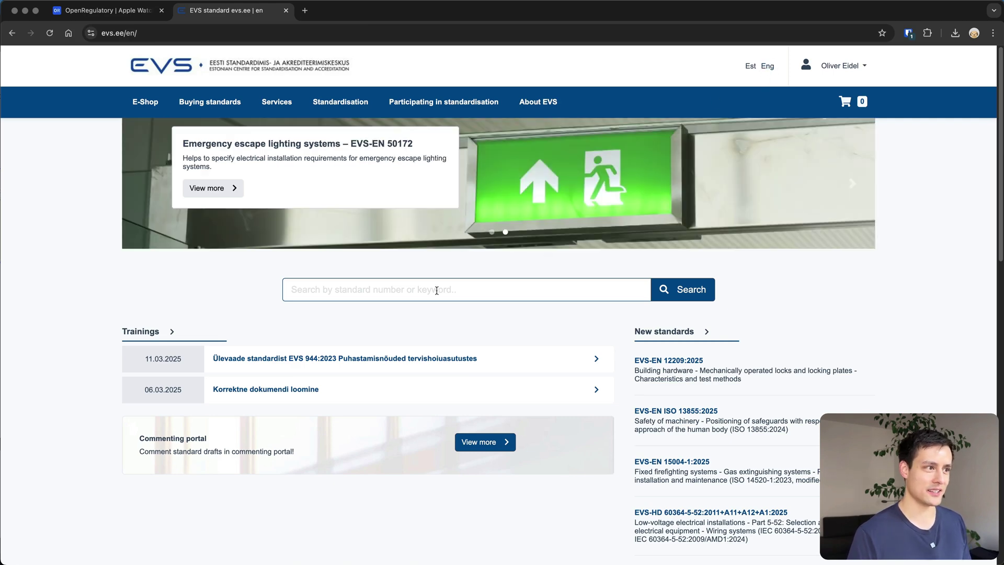
{"action": "left_click", "coordinate": [371, 291]}
{"action": "type", "text": "62304"}
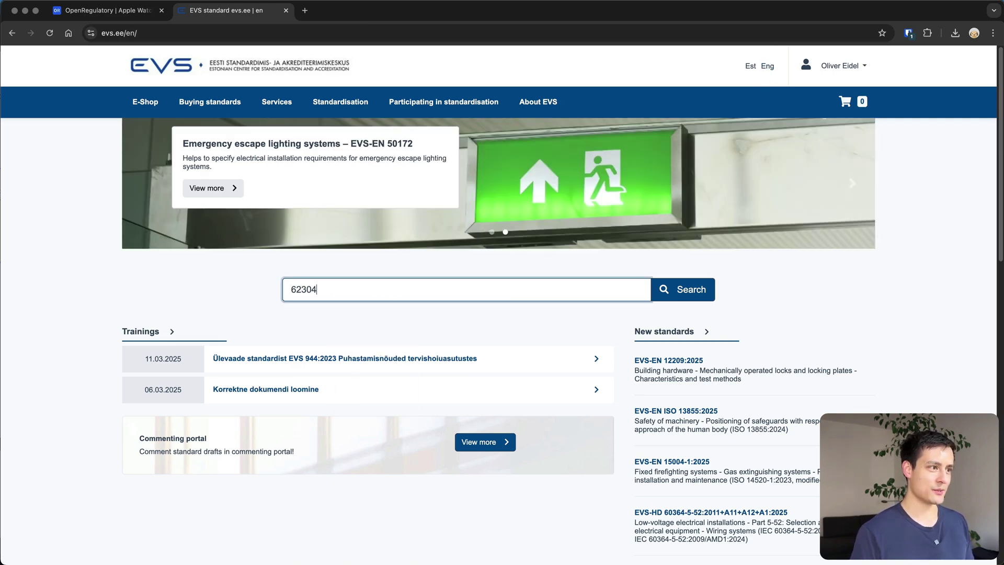
{"action": "key", "text": "Return"}
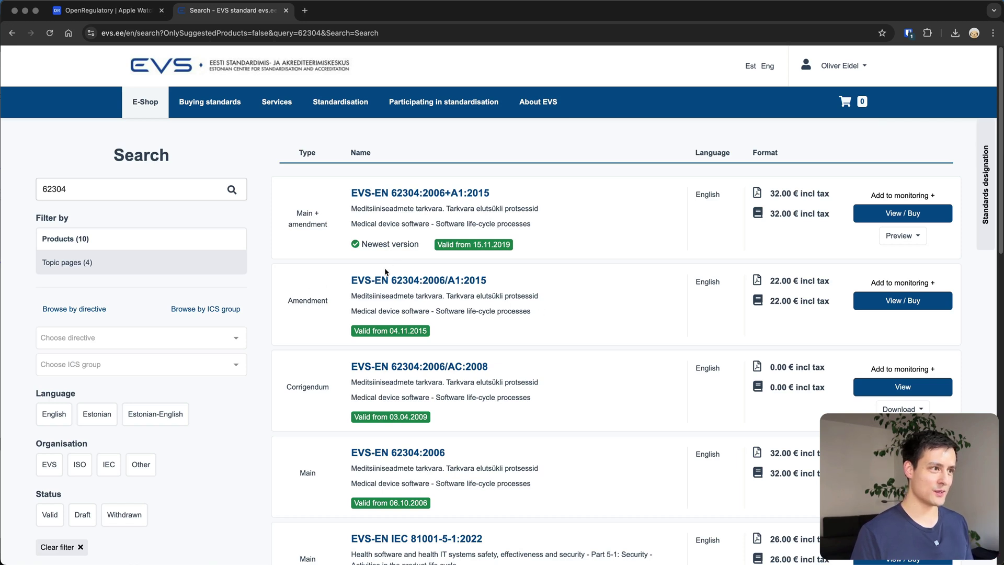
{"action": "left_click_drag", "start_coordinate": [355, 244], "coordinate": [425, 244]}
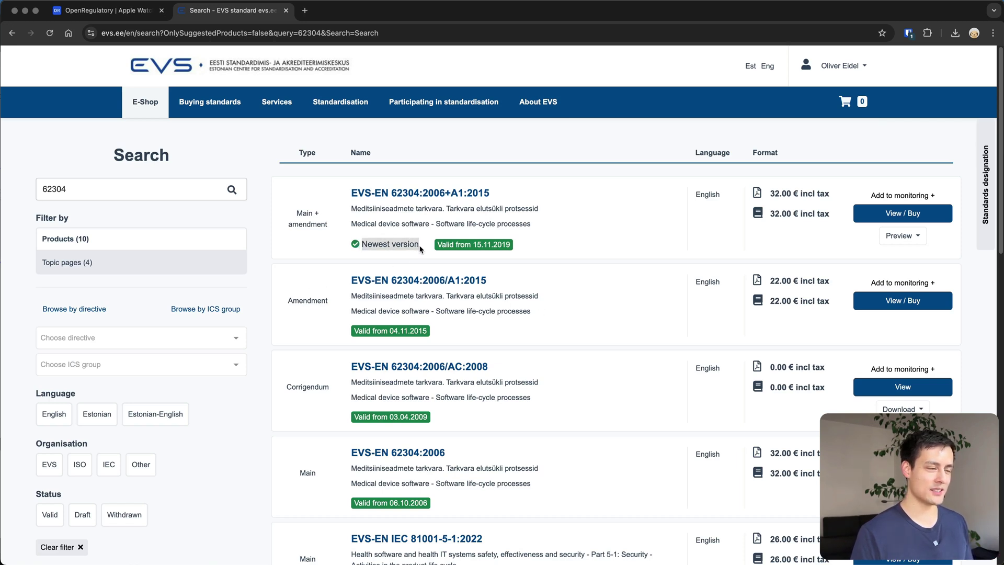
{"action": "left_click", "coordinate": [375, 240]}
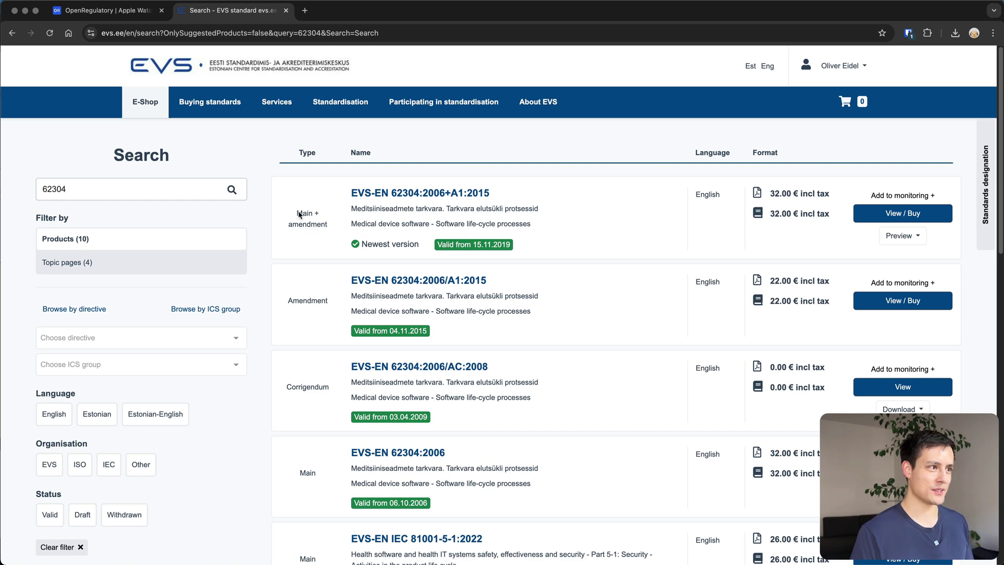
{"action": "left_click_drag", "start_coordinate": [296, 212], "coordinate": [323, 223]}
{"action": "left_click", "coordinate": [326, 225]}
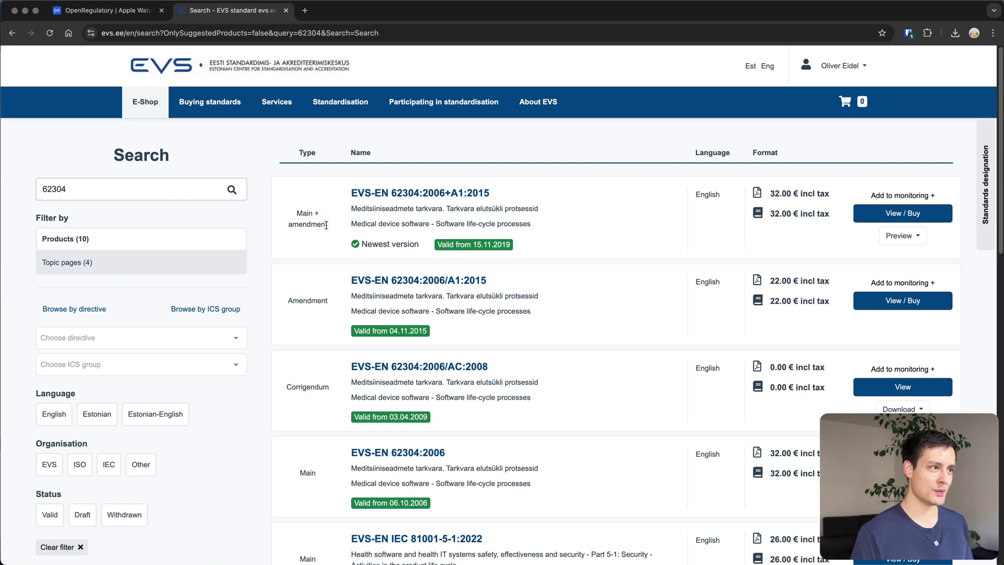
{"action": "double_click", "coordinate": [299, 298]}
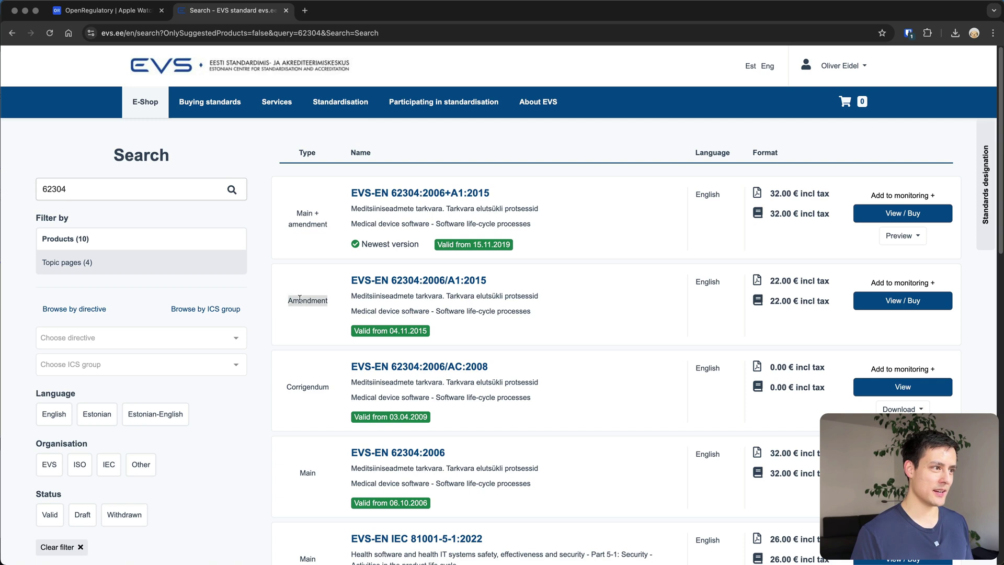
{"action": "double_click", "coordinate": [310, 473]}
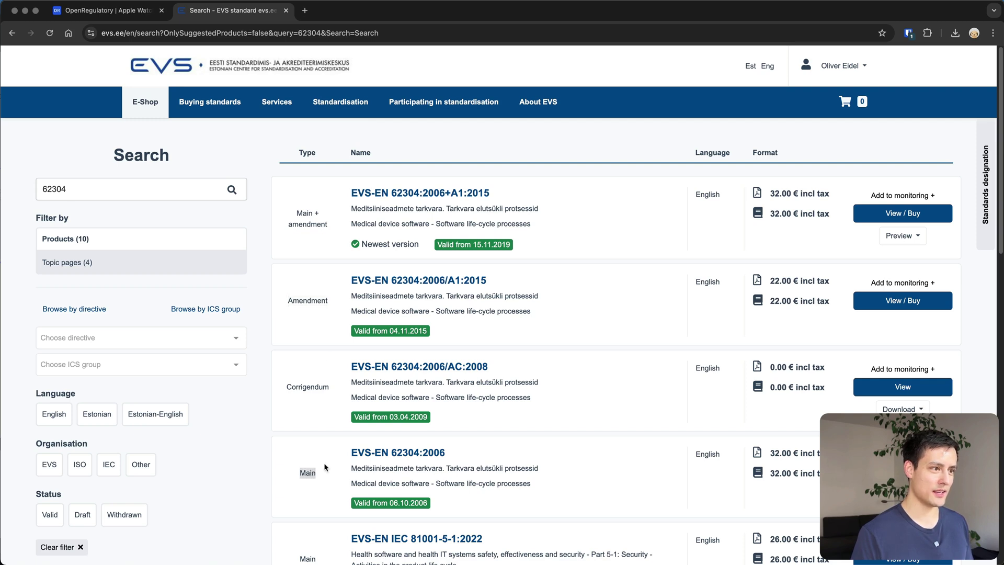
{"action": "double_click", "coordinate": [325, 388]}
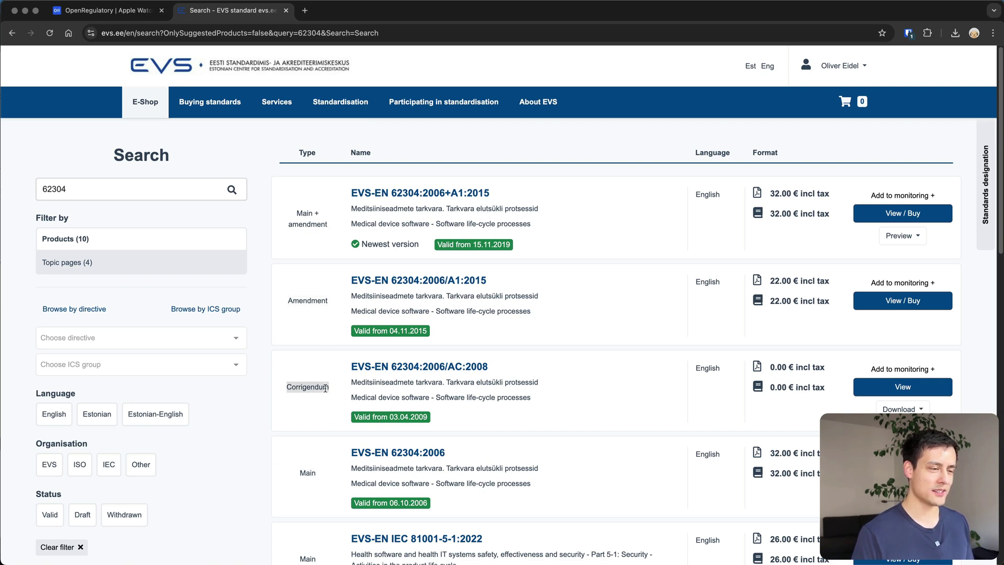
{"action": "left_click", "coordinate": [320, 383]}
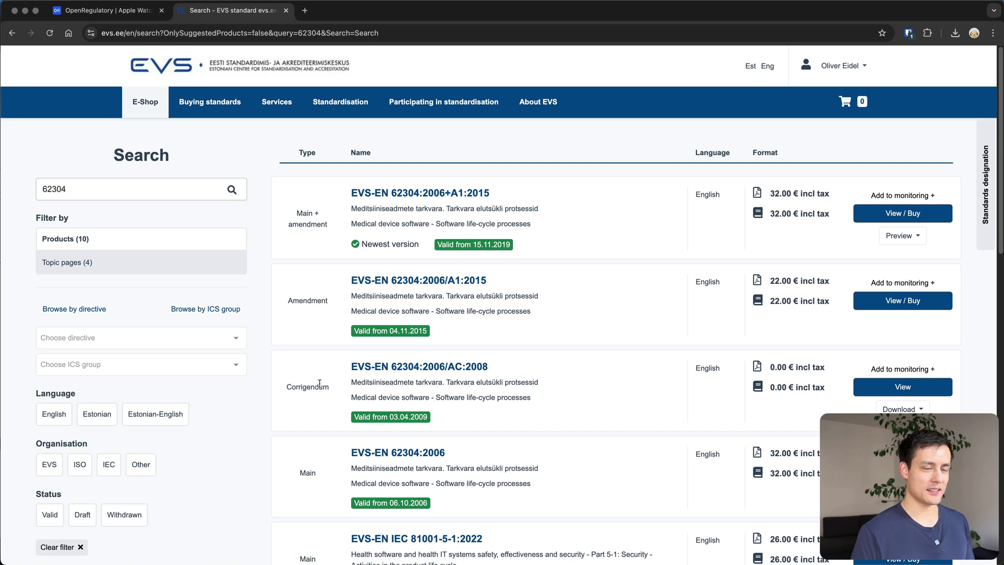
{"action": "scroll", "coordinate": [776, 377], "scroll_direction": "down", "scroll_amount": 1}
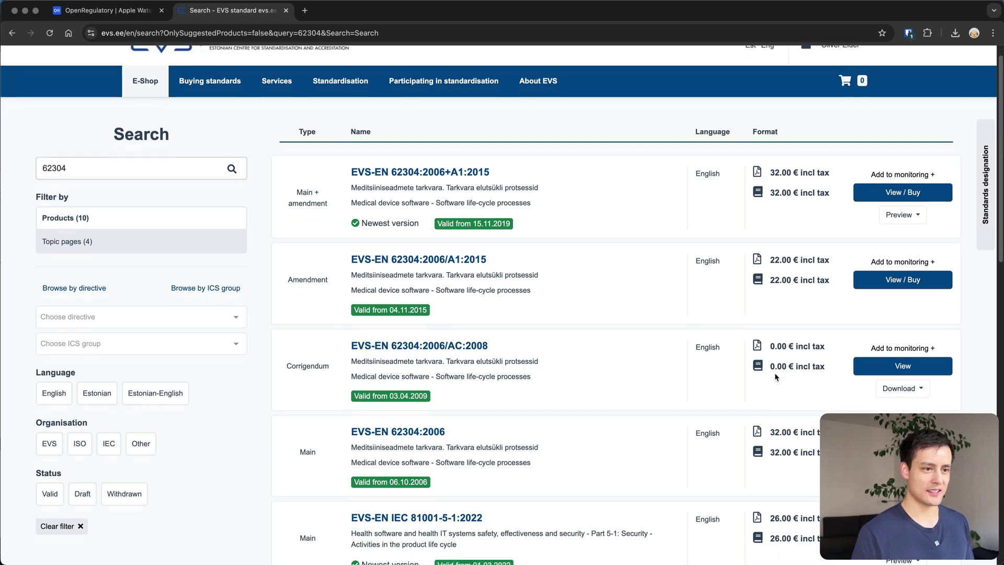
{"action": "scroll", "coordinate": [776, 377], "scroll_direction": "down", "scroll_amount": 3}
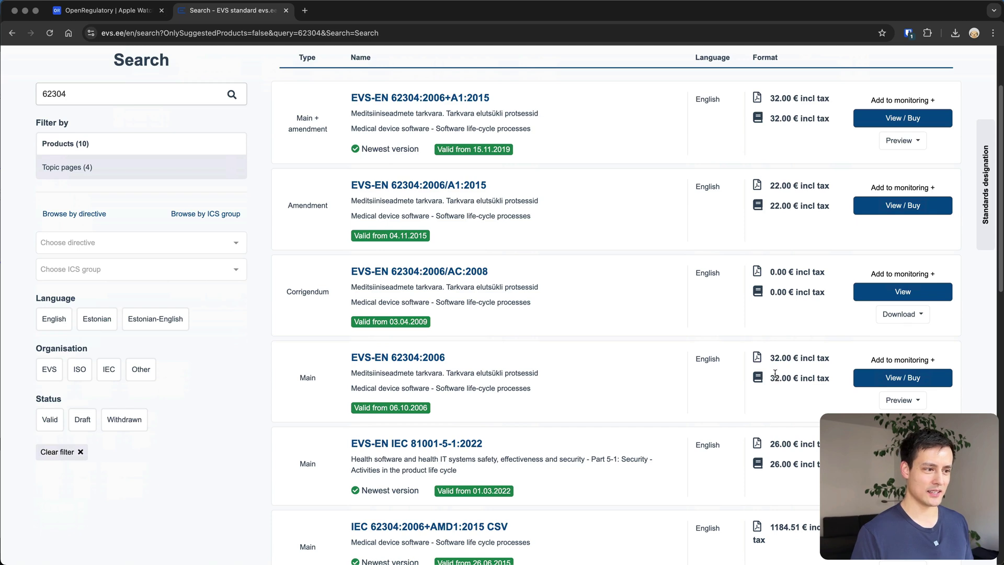
{"action": "scroll", "coordinate": [775, 374], "scroll_direction": "down", "scroll_amount": 2}
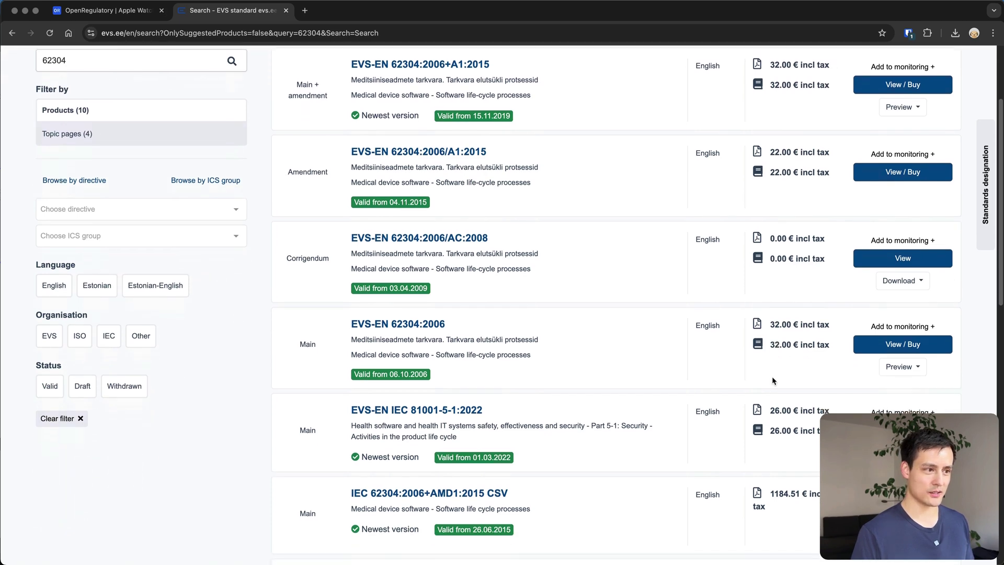
{"action": "scroll", "coordinate": [773, 380], "scroll_direction": "down", "scroll_amount": 3}
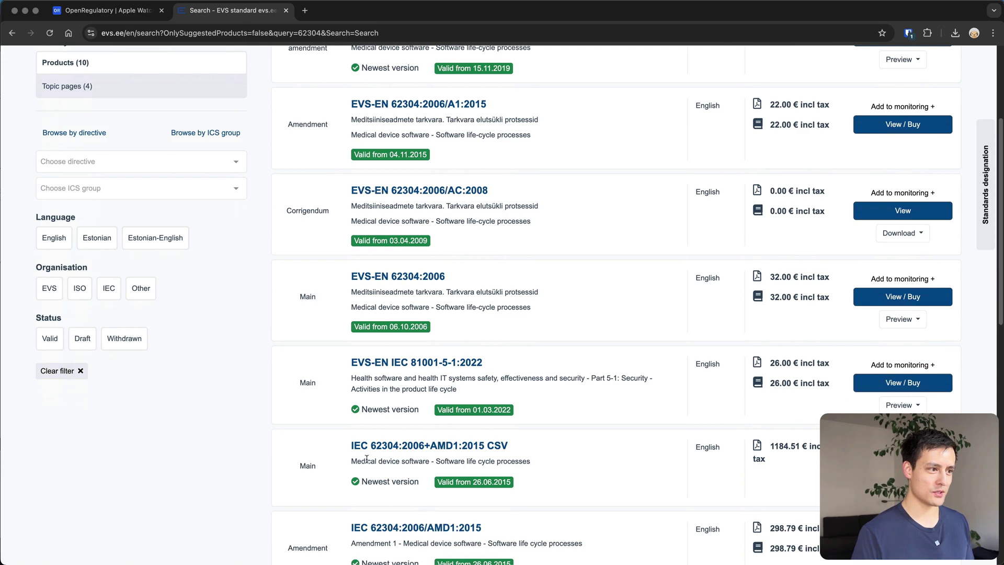
{"action": "left_click_drag", "start_coordinate": [366, 458], "coordinate": [550, 470]}
{"action": "left_click", "coordinate": [551, 470]}
{"action": "scroll", "coordinate": [769, 460], "scroll_direction": "up", "scroll_amount": 10}
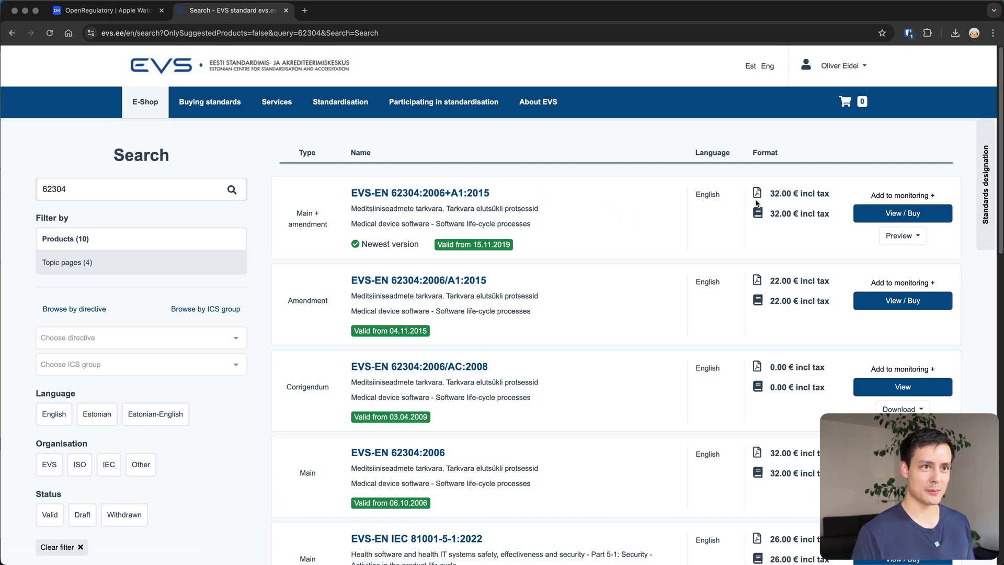
Step: Open the EVS-EN 62304:2006+A1:2015 row and scroll through its PDF/paper prices and history
{"action": "left_click", "coordinate": [901, 218]}
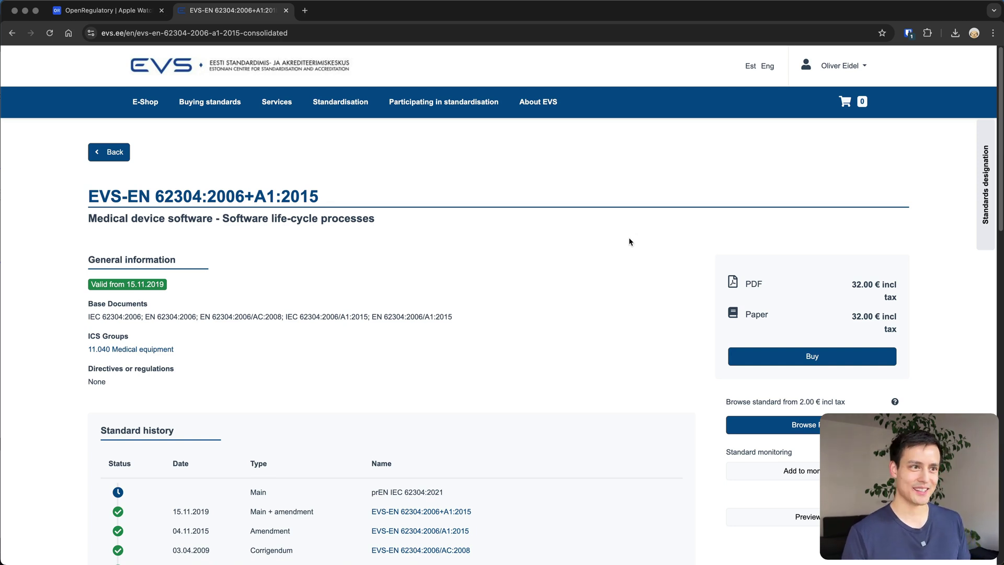
{"action": "scroll", "coordinate": [607, 248], "scroll_direction": "down", "scroll_amount": 1}
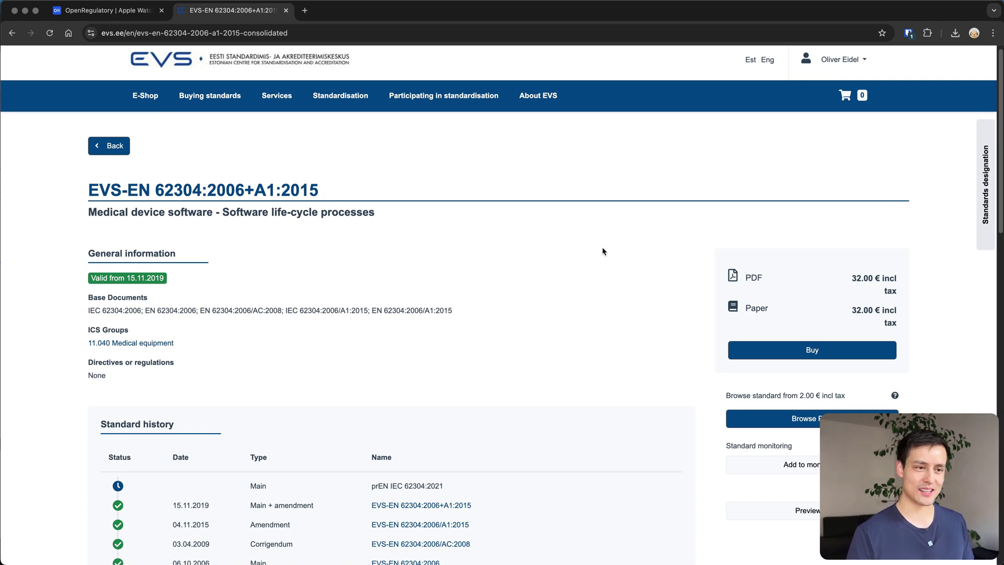
{"action": "scroll", "coordinate": [548, 287], "scroll_direction": "down", "scroll_amount": 3}
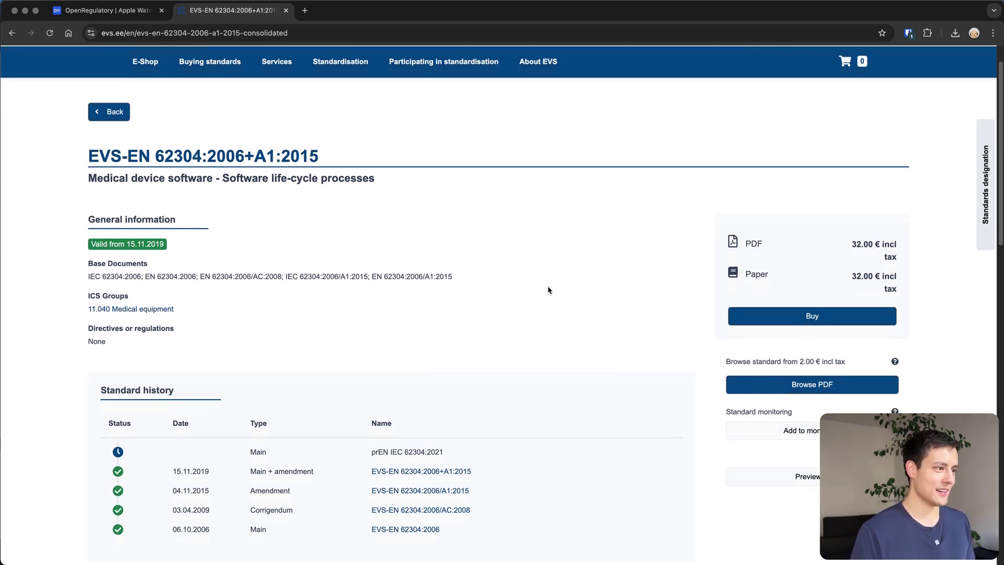
{"action": "scroll", "coordinate": [548, 287], "scroll_direction": "down", "scroll_amount": 10}
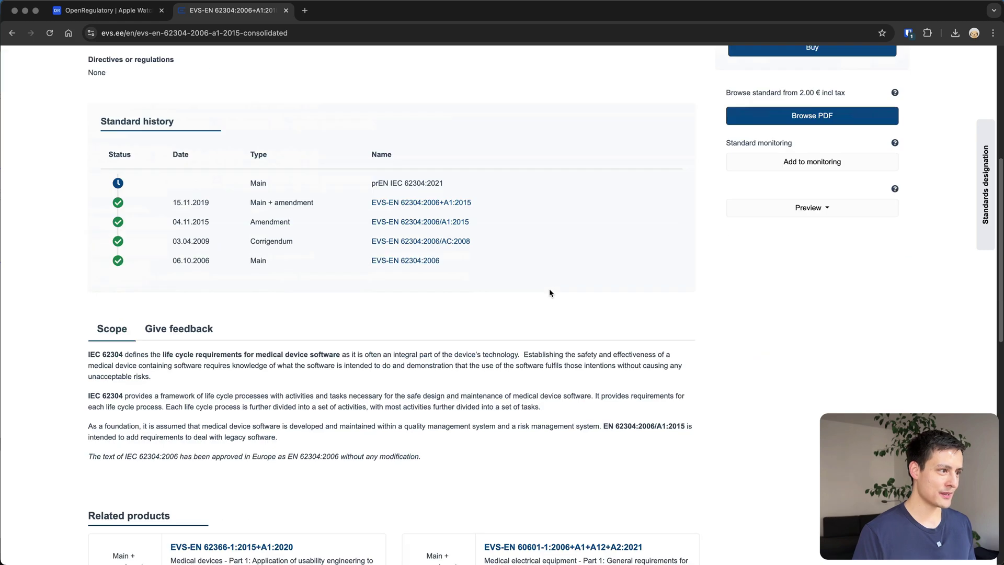
{"action": "scroll", "coordinate": [554, 296], "scroll_direction": "up", "scroll_amount": 11}
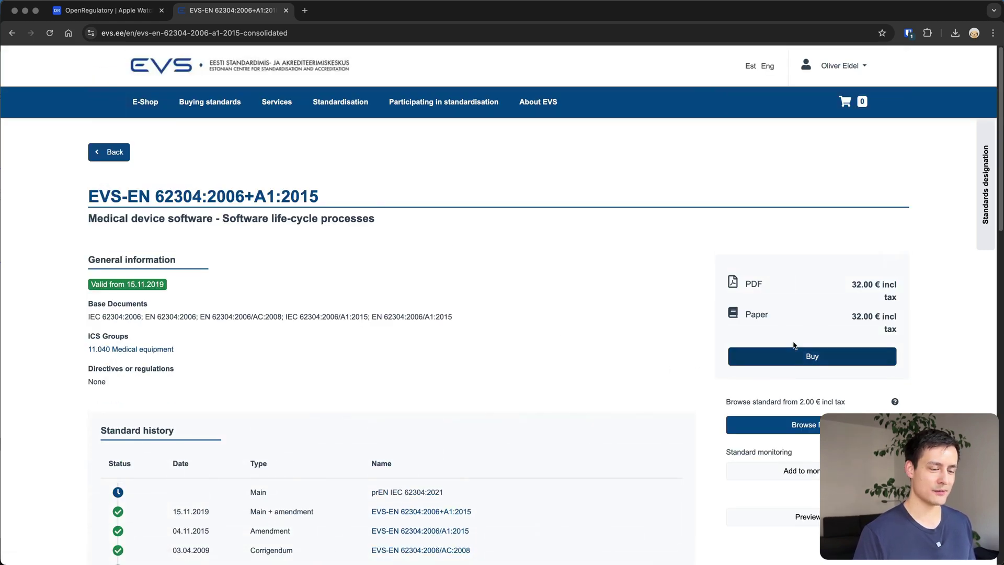
Step: Choose PDF format, English language and the Multi-User License for the standard
{"action": "left_click", "coordinate": [806, 355]}
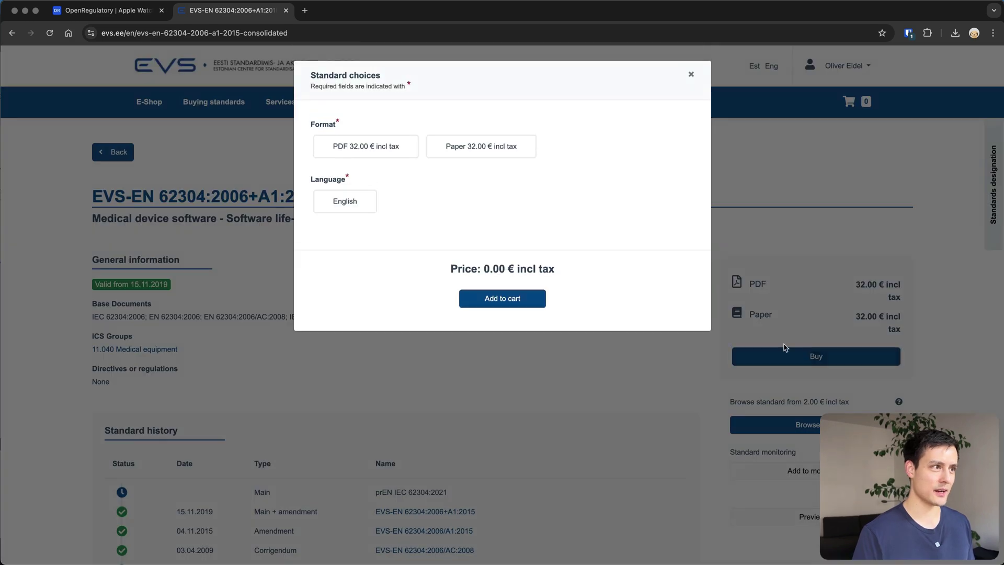
{"action": "left_click", "coordinate": [379, 155]}
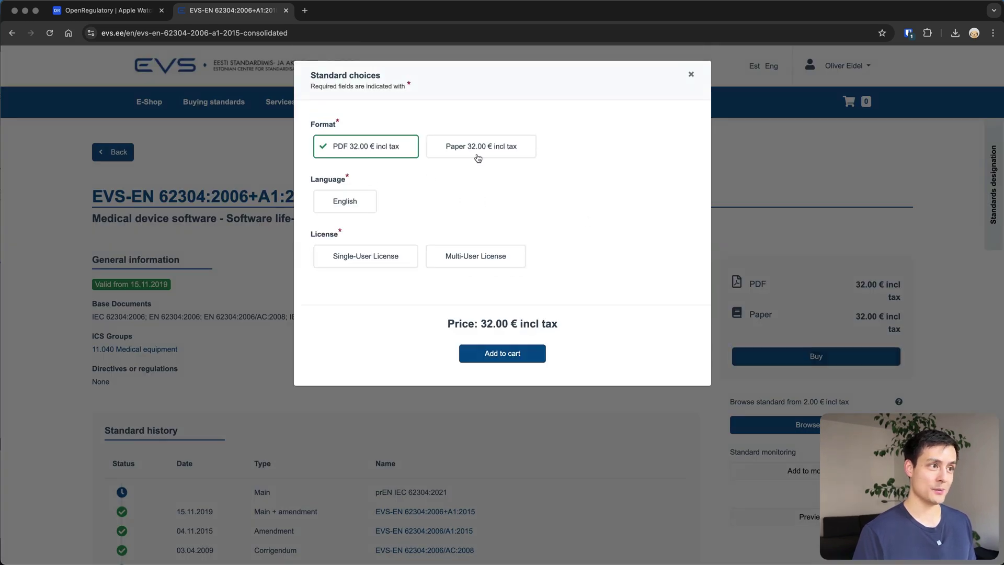
{"action": "left_click", "coordinate": [350, 204]}
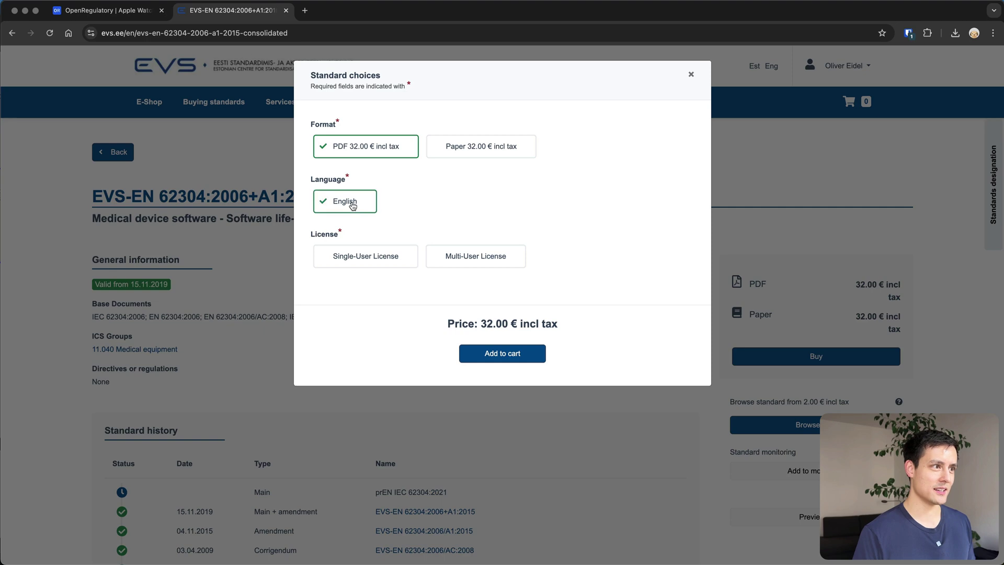
{"action": "left_click", "coordinate": [478, 256]}
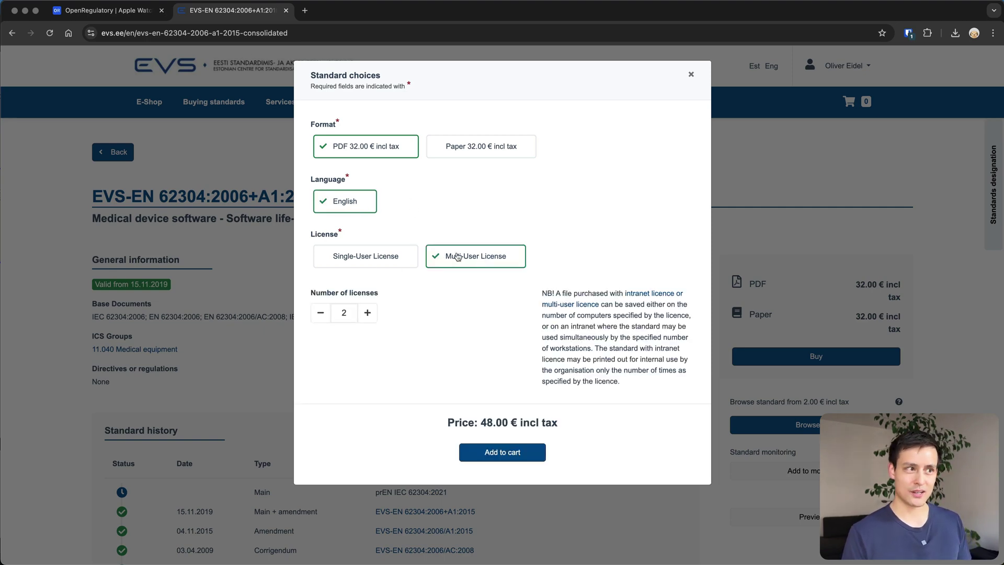
{"action": "left_click", "coordinate": [366, 261]}
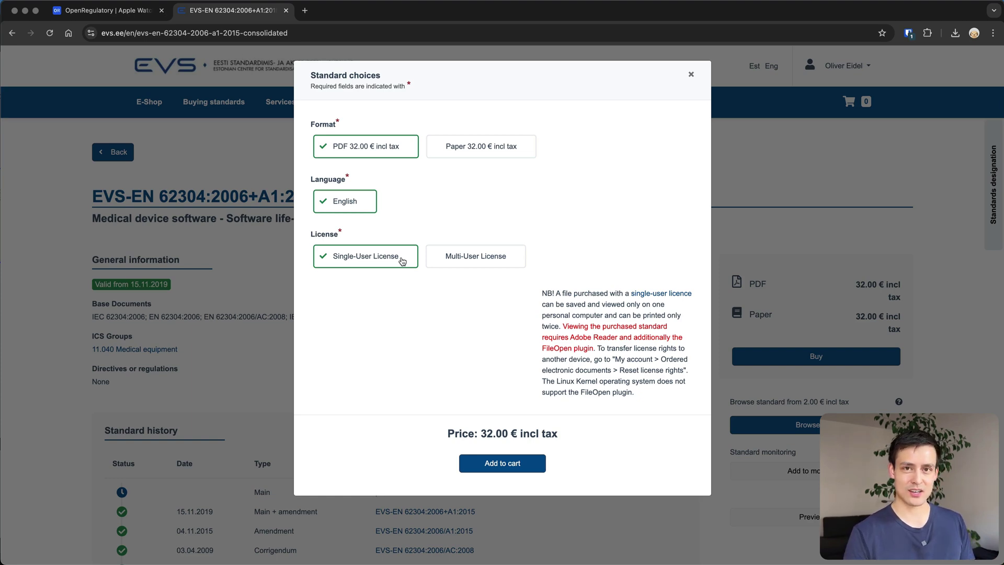
{"action": "left_click", "coordinate": [475, 258]}
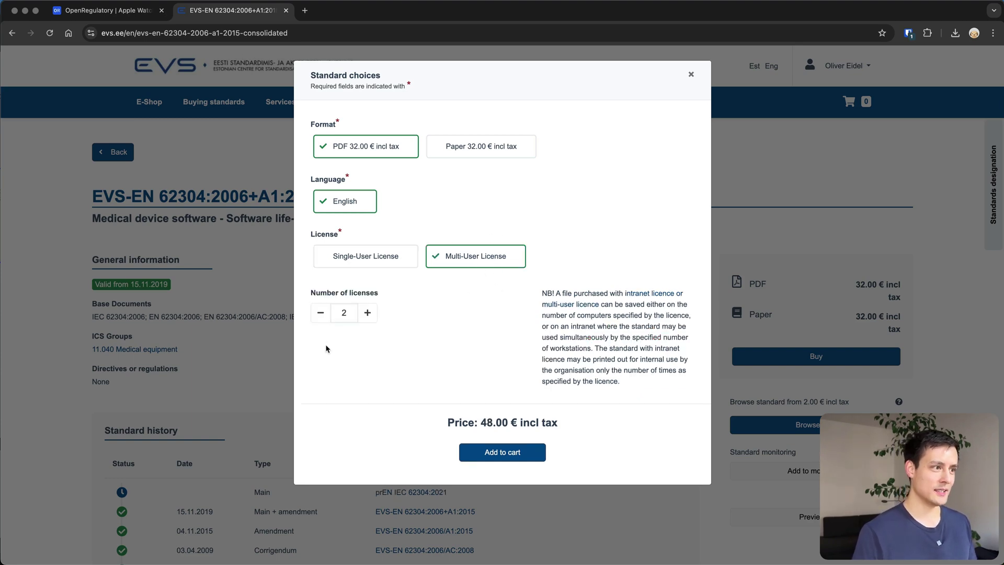
Step: Set the number of licenses to 2 and add it to the cart at 48.00 €
{"action": "double_click", "coordinate": [368, 313]}
{"action": "left_click", "coordinate": [320, 315]}
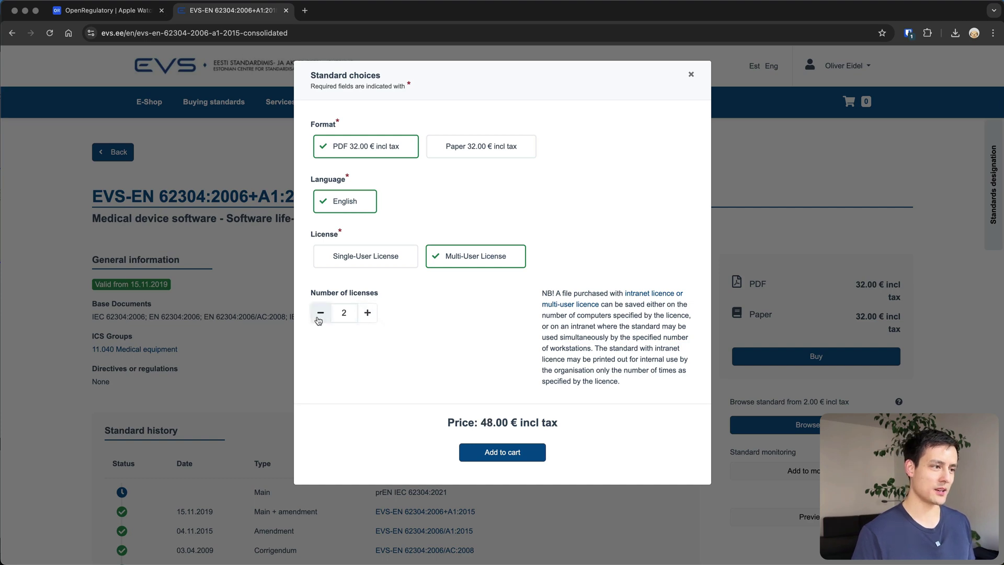
{"action": "left_click", "coordinate": [328, 319]}
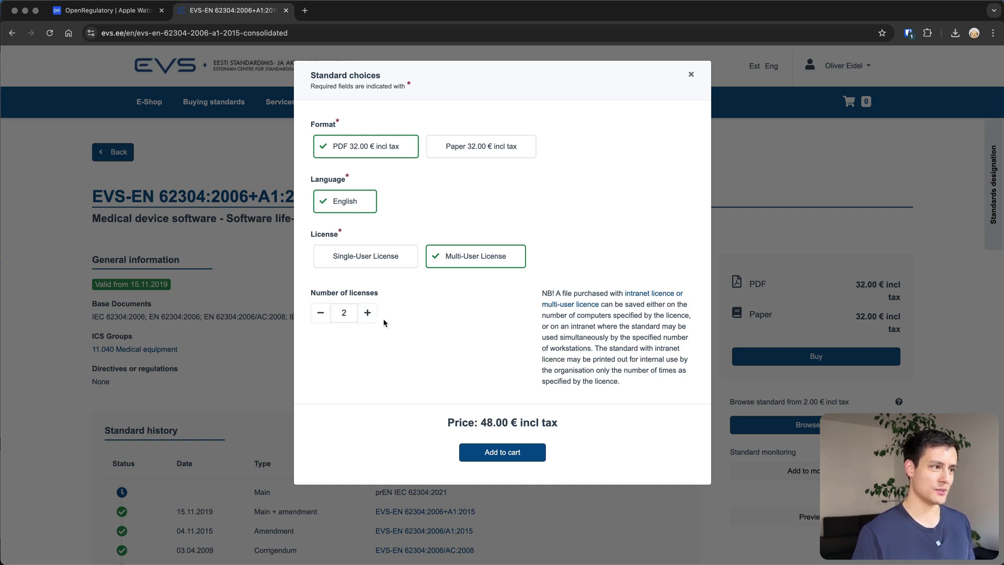
{"action": "left_click", "coordinate": [349, 314]}
{"action": "left_click", "coordinate": [417, 327]}
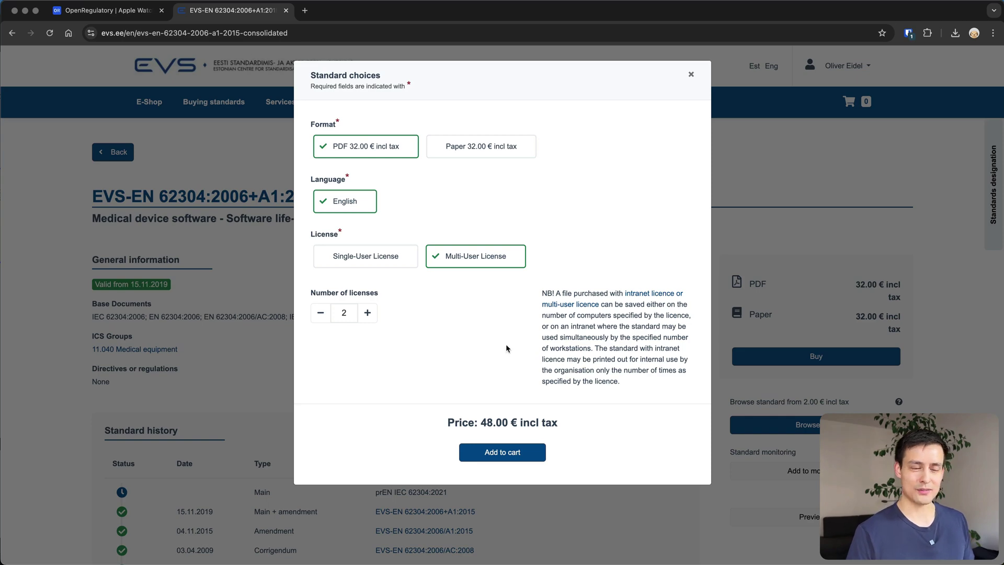
{"action": "left_click", "coordinate": [510, 452]}
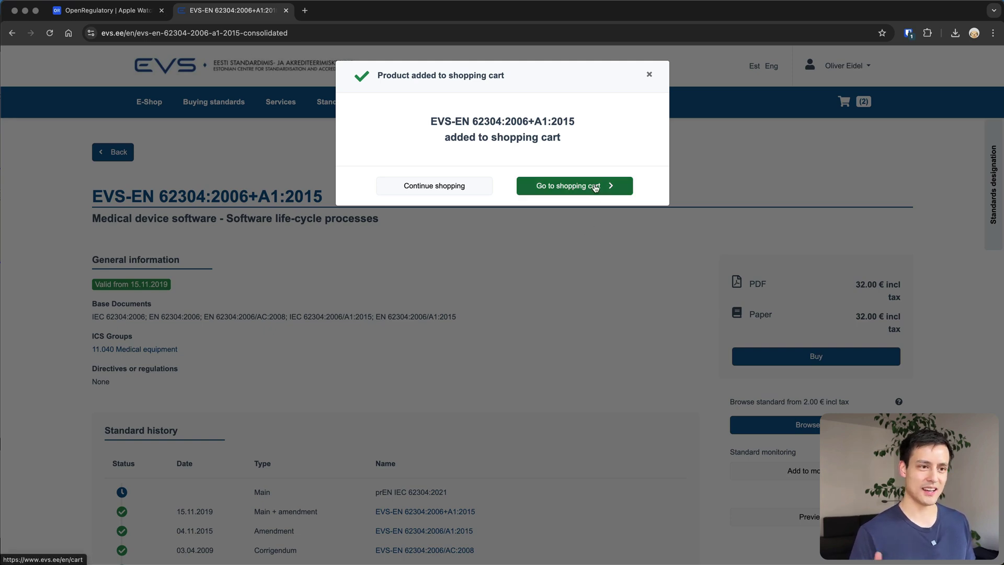
Step: Check out from the shopping cart and read the payment-notification note on the thank-you page
{"action": "left_click", "coordinate": [595, 186]}
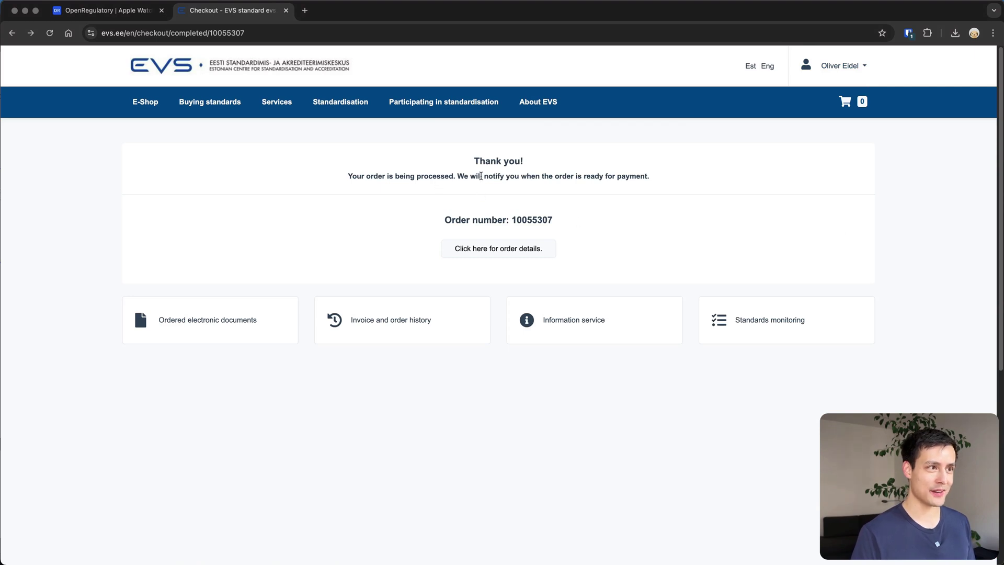
{"action": "left_click_drag", "start_coordinate": [457, 176], "coordinate": [652, 173]}
{"action": "left_click", "coordinate": [653, 178]}
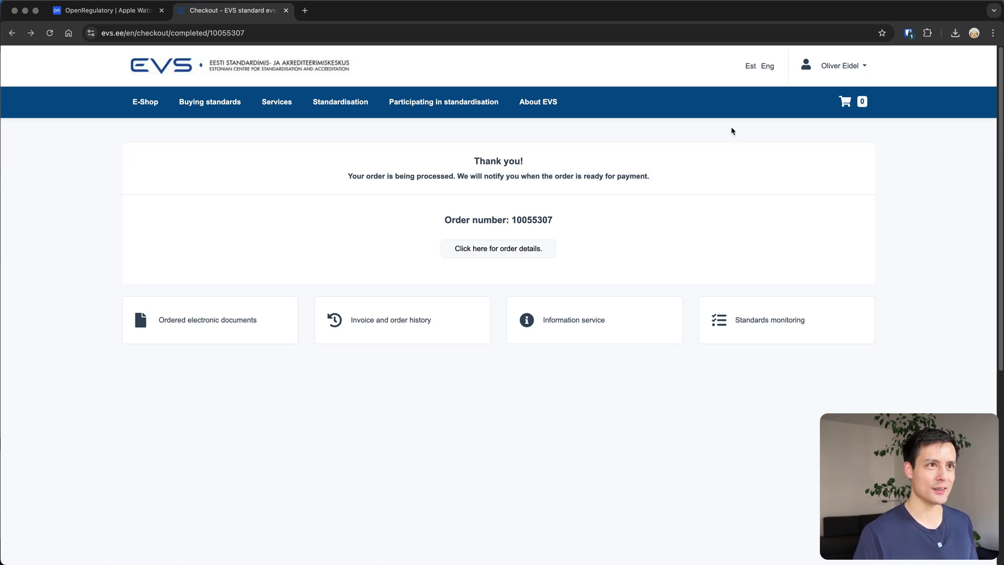
{"action": "left_click", "coordinate": [800, 6]}
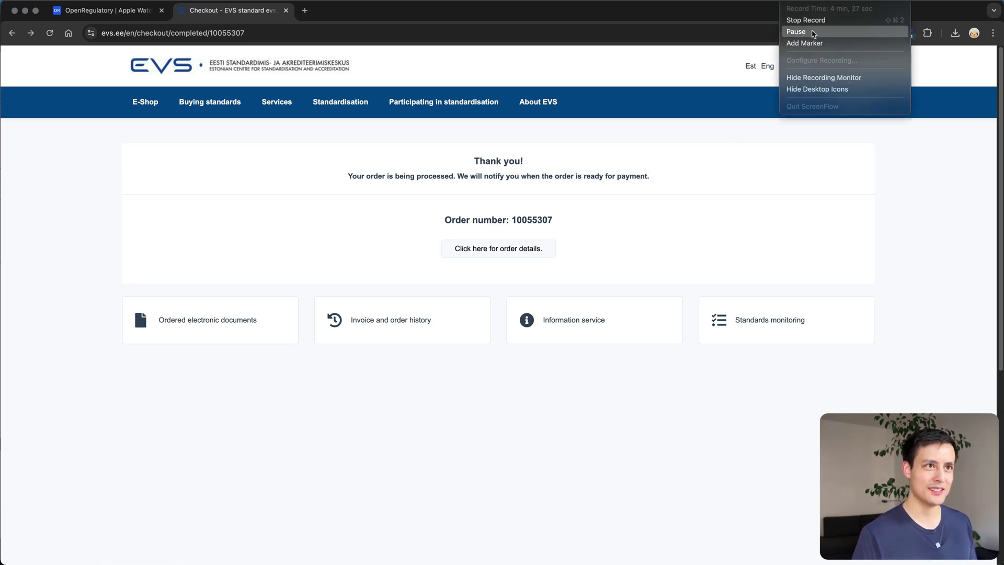
Step: Read EVS's 'order currently being processed' email about the one-business-day processing period
{"action": "left_click", "coordinate": [796, 32]}
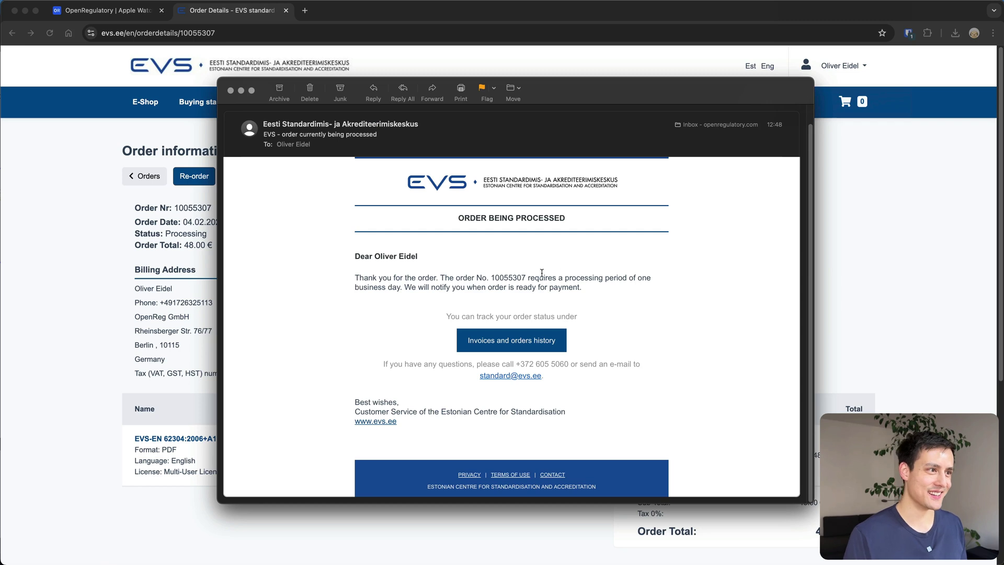
{"action": "triple_click", "coordinate": [373, 279]}
{"action": "left_click", "coordinate": [510, 285]}
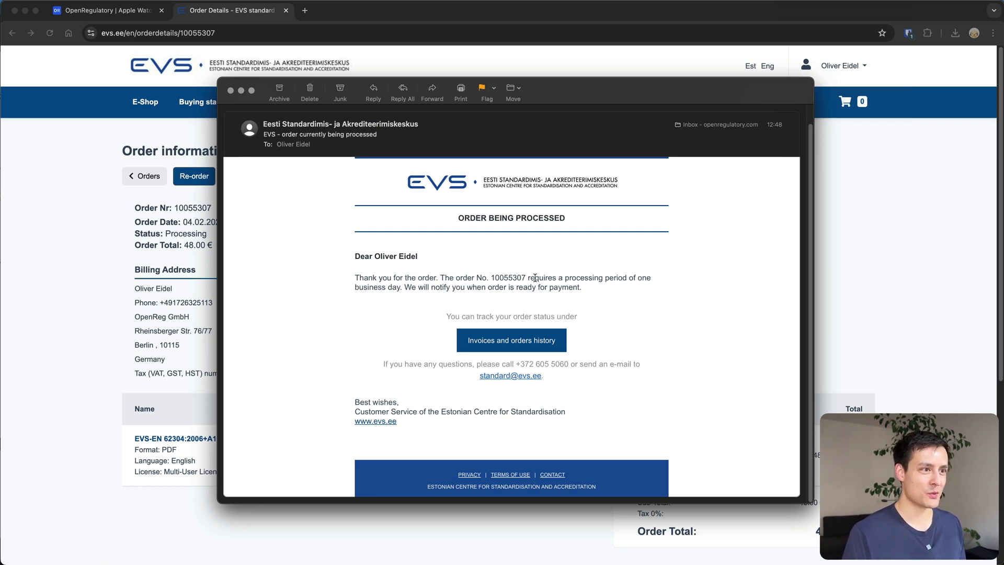
{"action": "left_click_drag", "start_coordinate": [534, 278], "coordinate": [581, 289]}
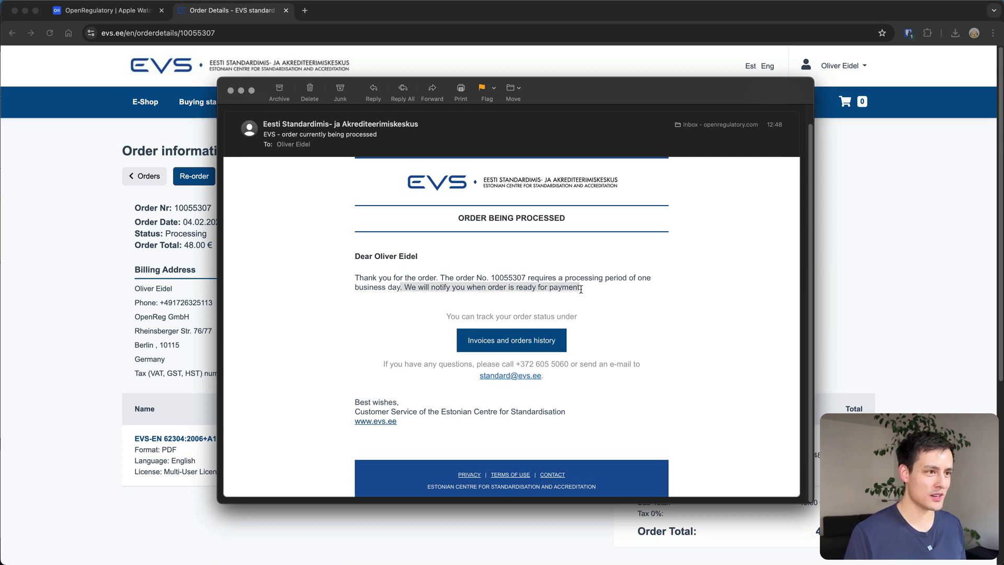
{"action": "left_click", "coordinate": [581, 290]}
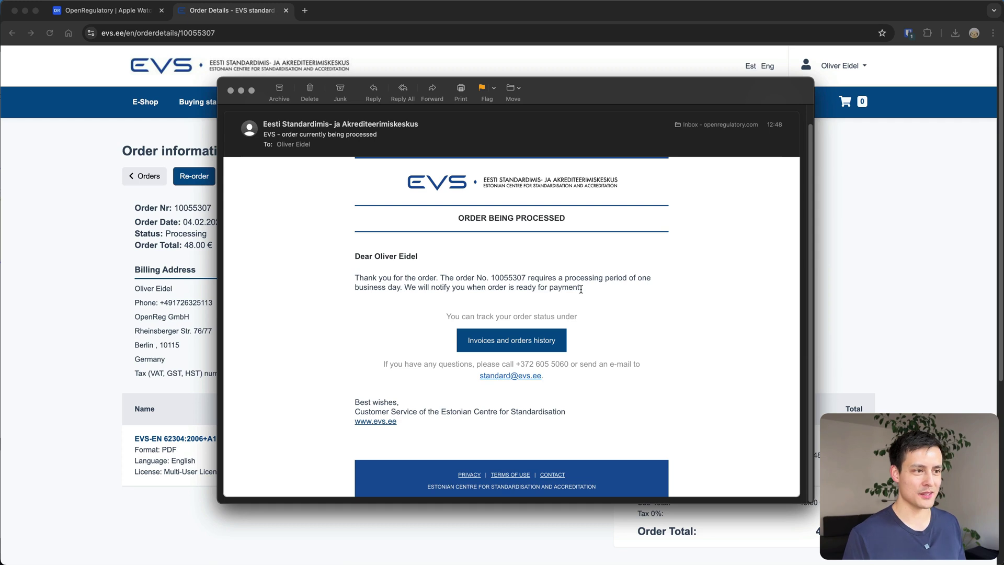